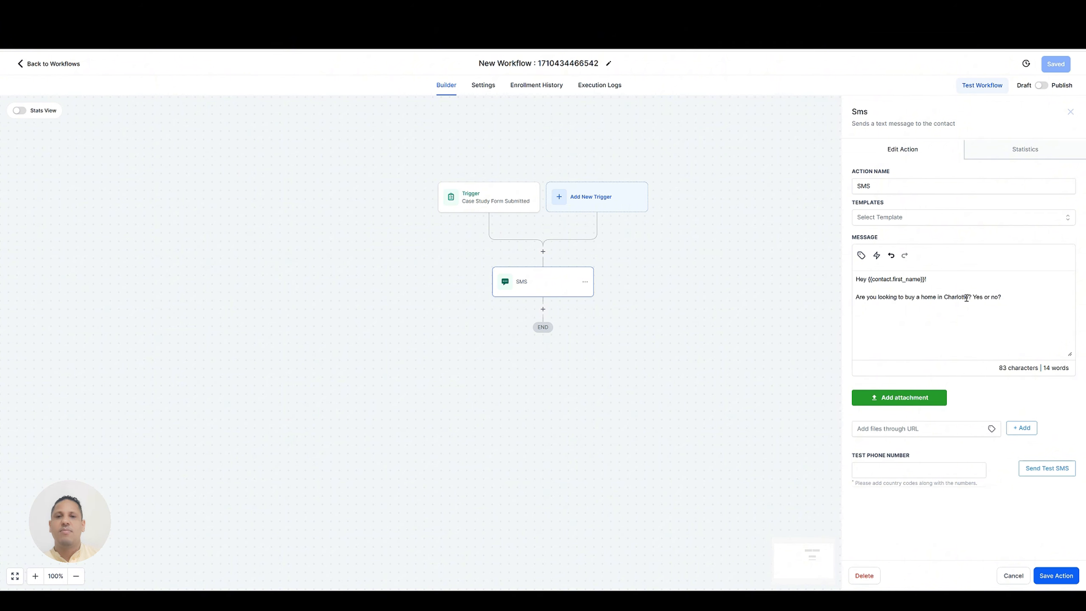
# Add a Wait action after the SMS step and set it to wait for Contact Reply.
pyautogui.click(1006, 574)
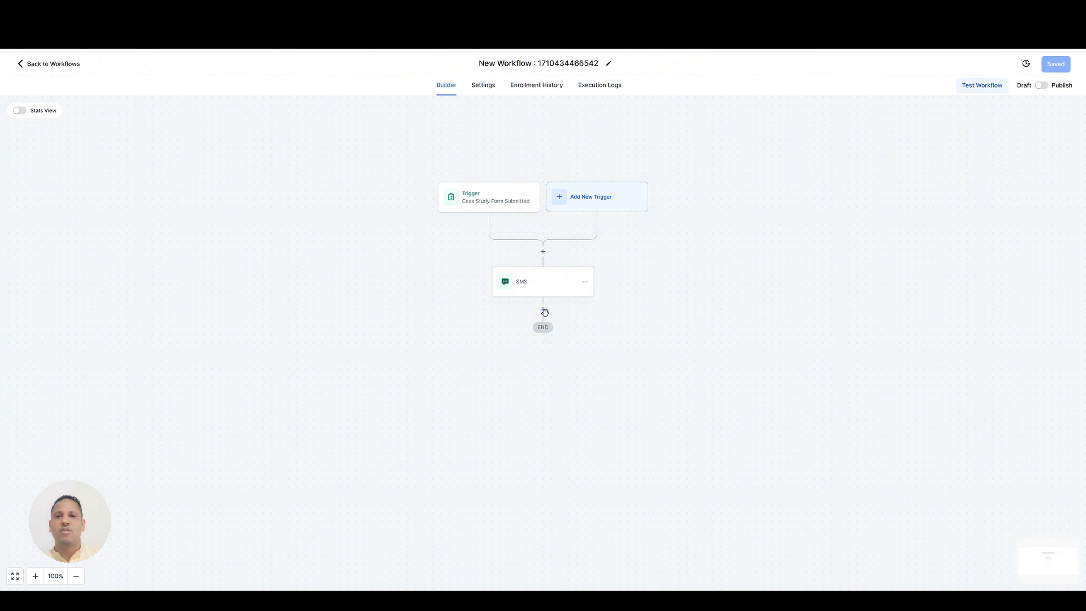
pyautogui.click(544, 309)
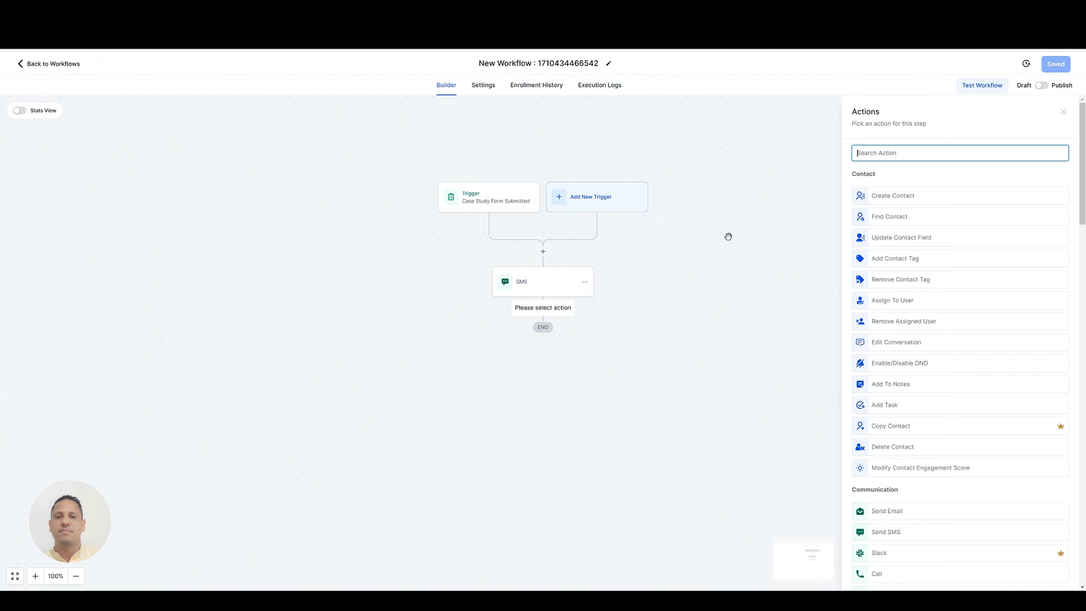
pyautogui.write('wait')
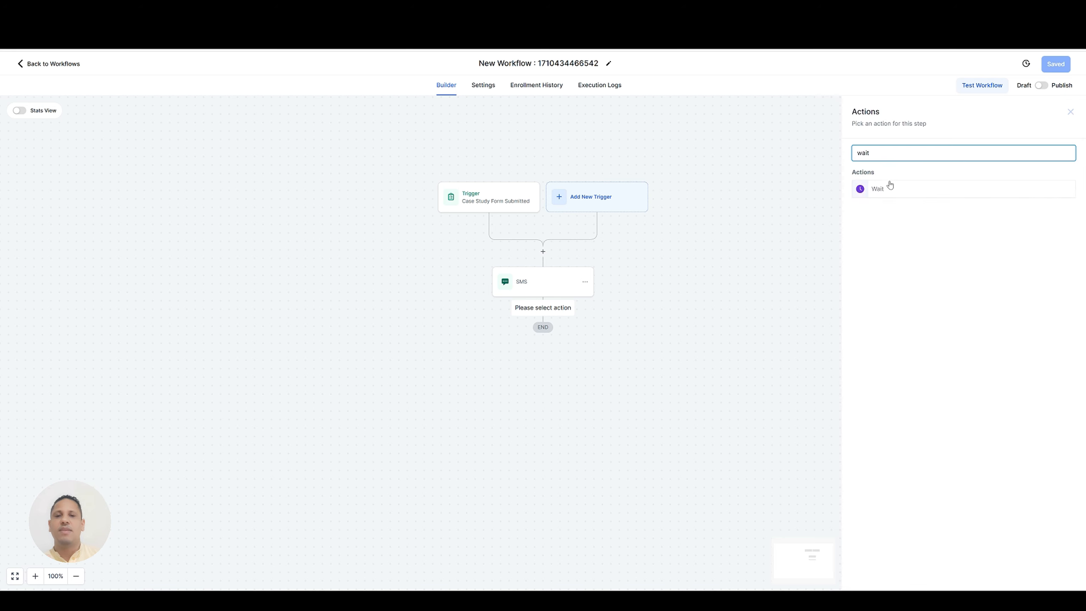
pyautogui.click(890, 187)
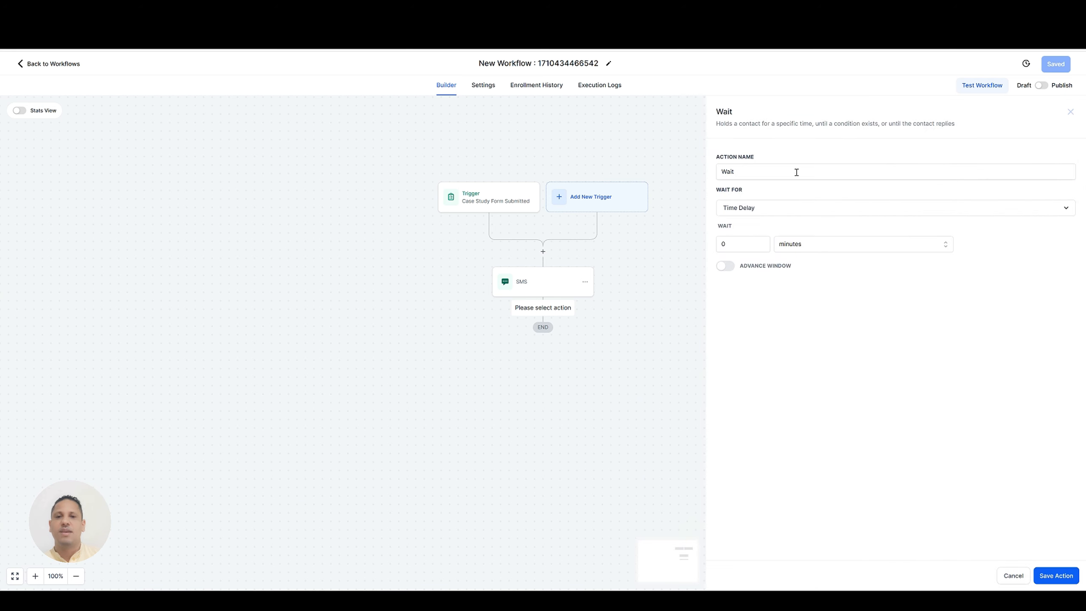
pyautogui.click(754, 211)
pyautogui.scroll(-2, 761, 291)
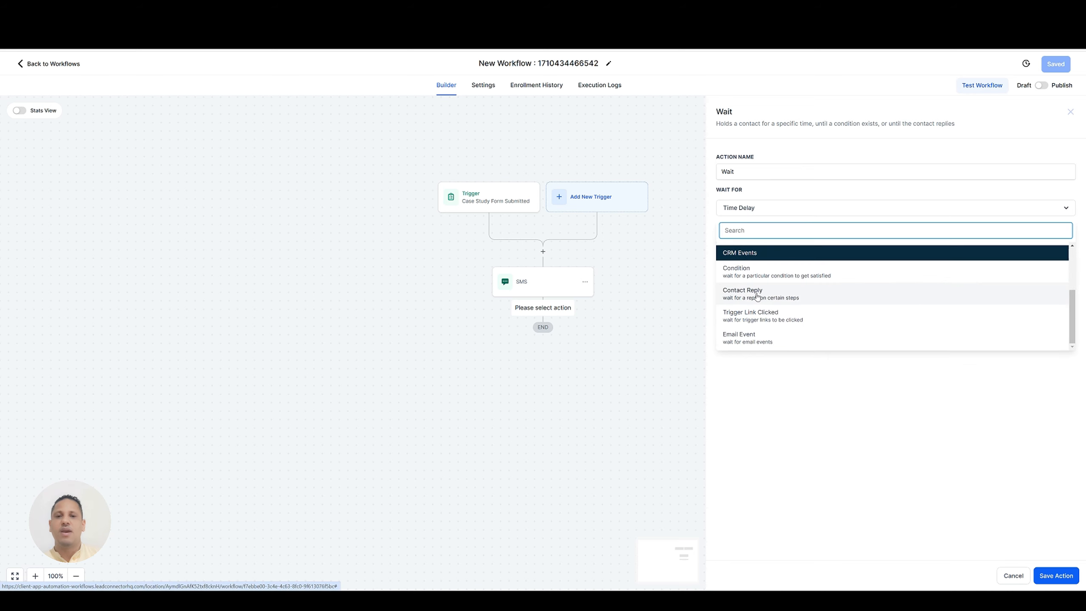
pyautogui.click(744, 296)
# Name the wait action "Wait for contact reply or 1 hour".
pyautogui.click(773, 170)
pyautogui.write('f')
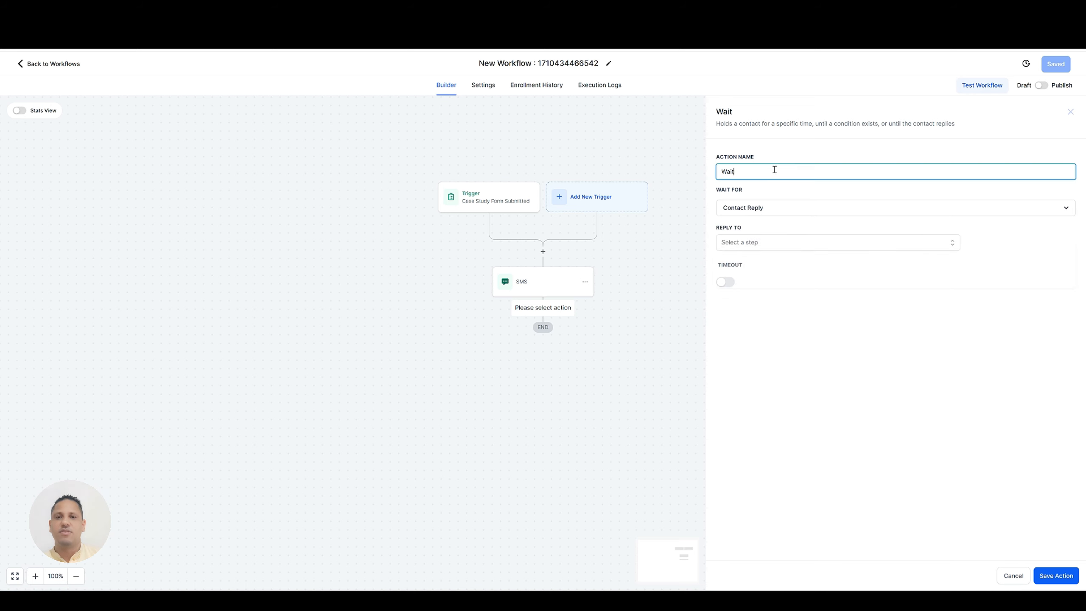
pyautogui.write('or contact reply or 1 hour')
pyautogui.click(790, 150)
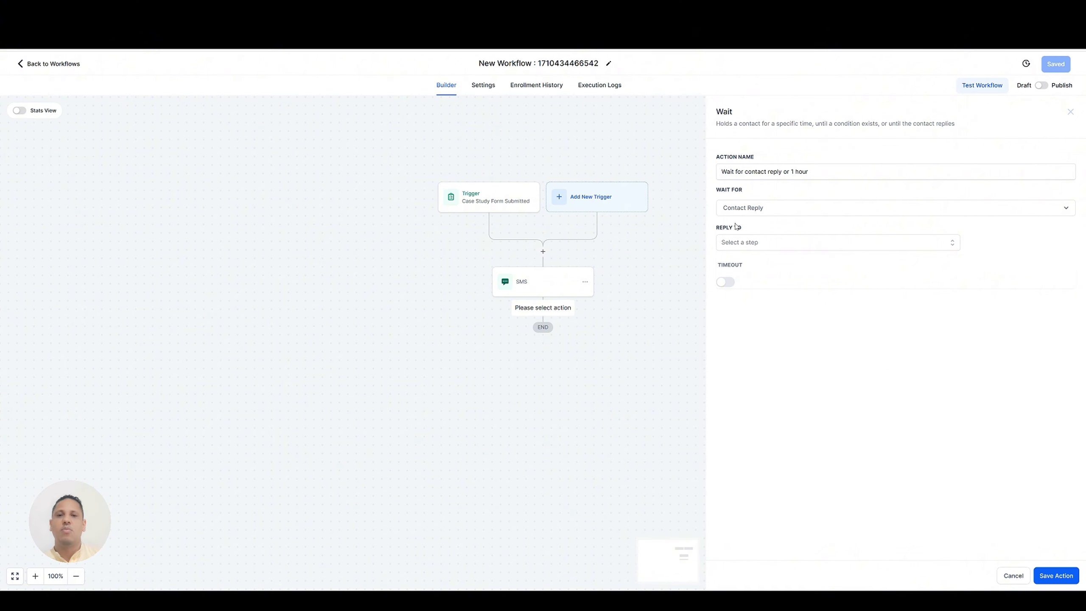
# Set the SMS step as the message whose reply the wait action listens for.
pyautogui.click(774, 246)
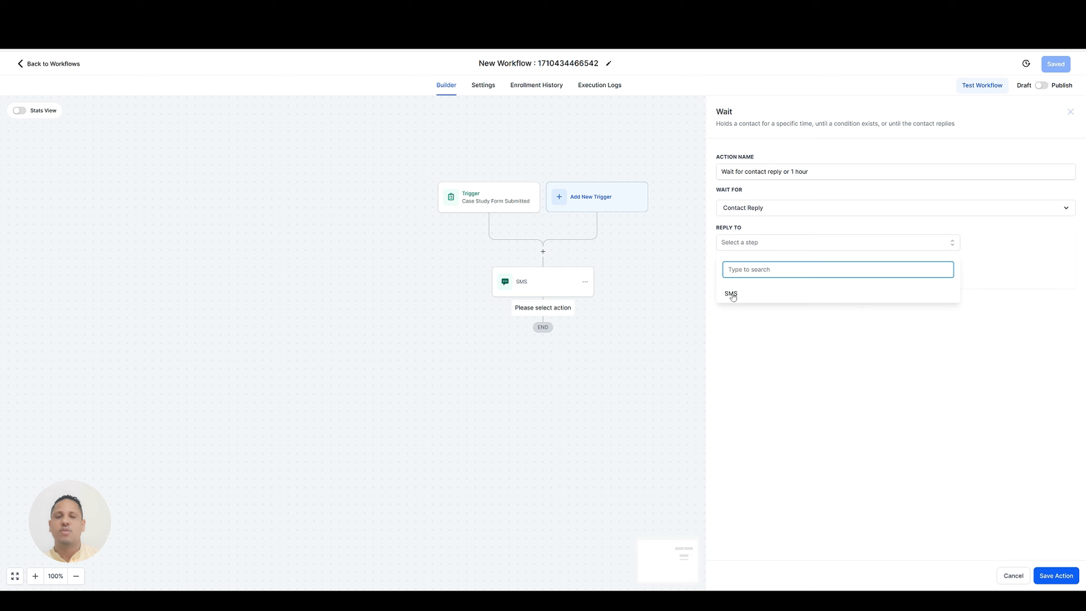
pyautogui.click(731, 297)
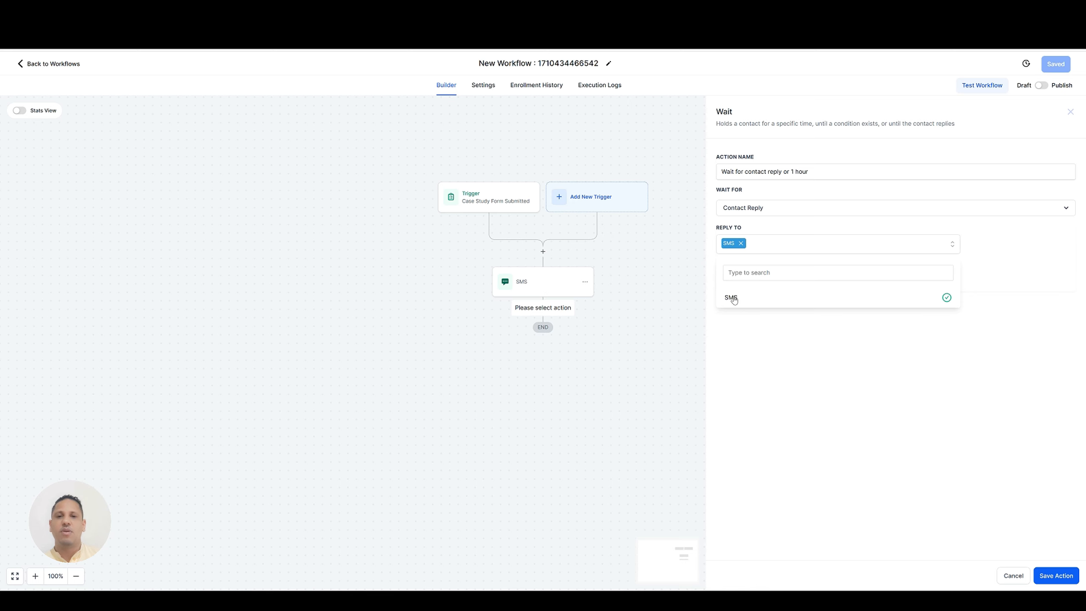
pyautogui.click(766, 343)
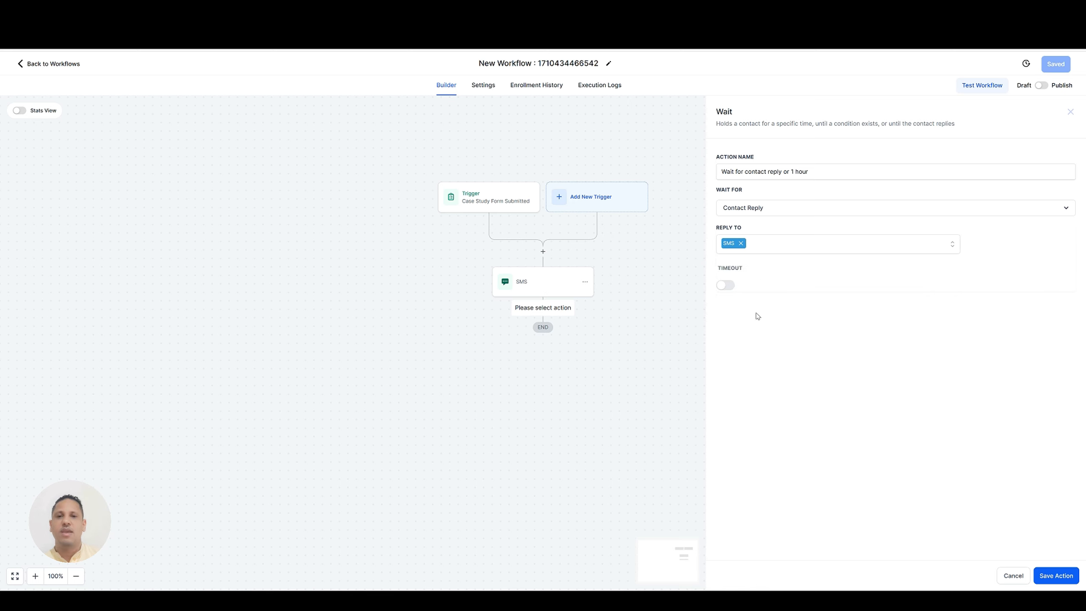
# Enable the wait action's timeout at 1 hour and save the action.
pyautogui.click(725, 285)
pyautogui.click(731, 306)
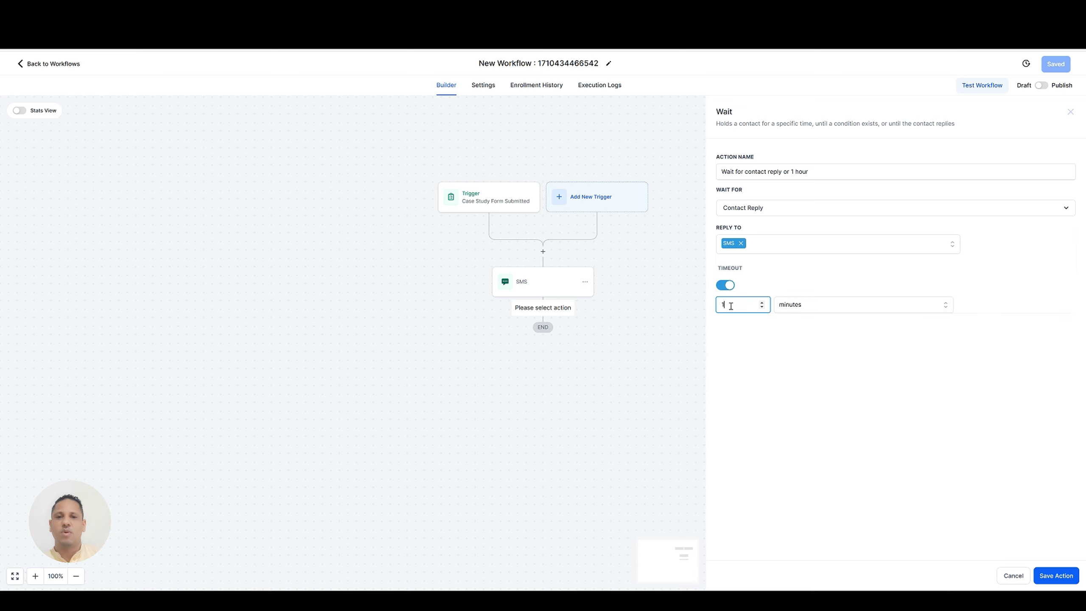
pyautogui.click(807, 305)
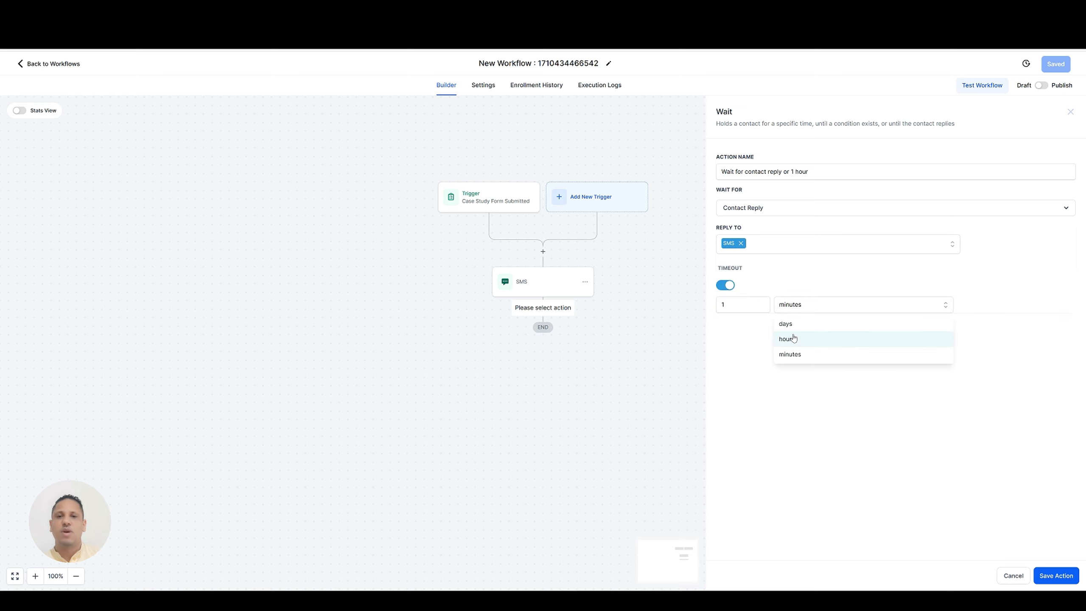
pyautogui.click(795, 338)
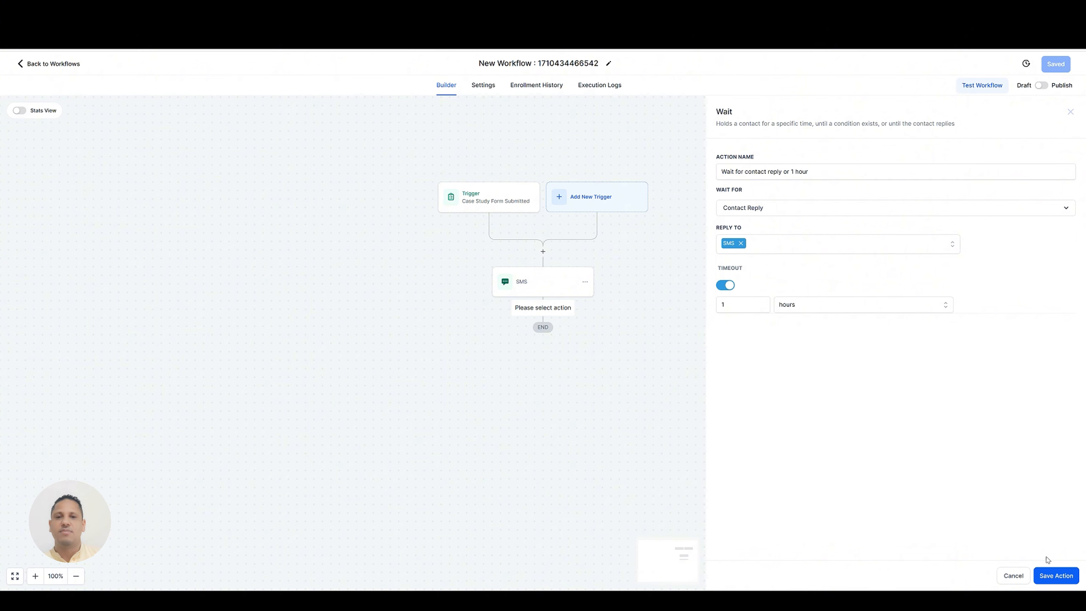
pyautogui.click(1056, 576)
# Add an If / Else action after the wait step.
pyautogui.scroll(-2, 690, 266)
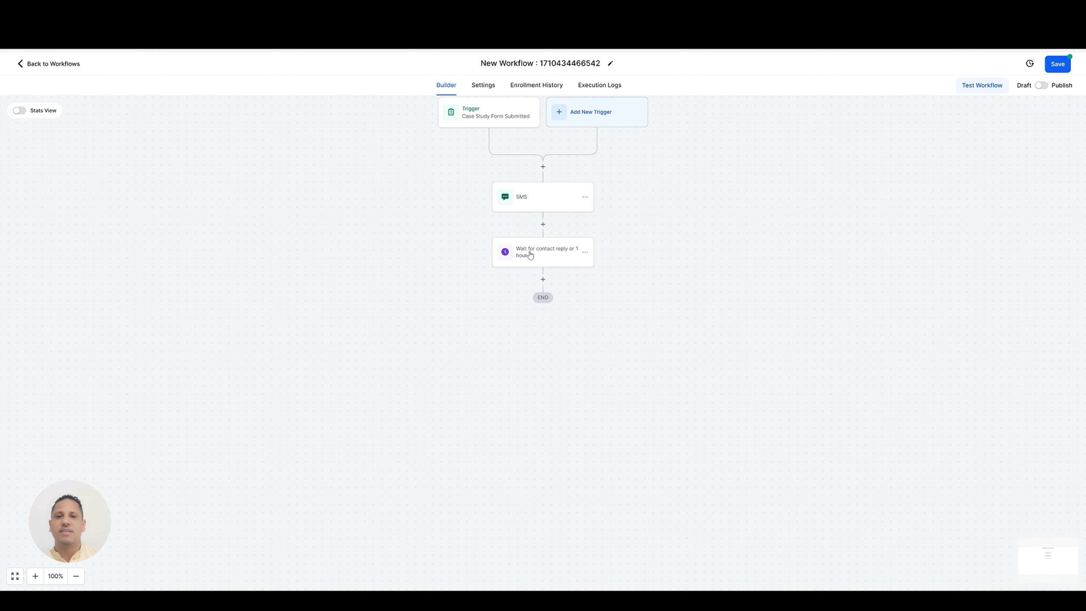
pyautogui.click(544, 279)
pyautogui.write('if')
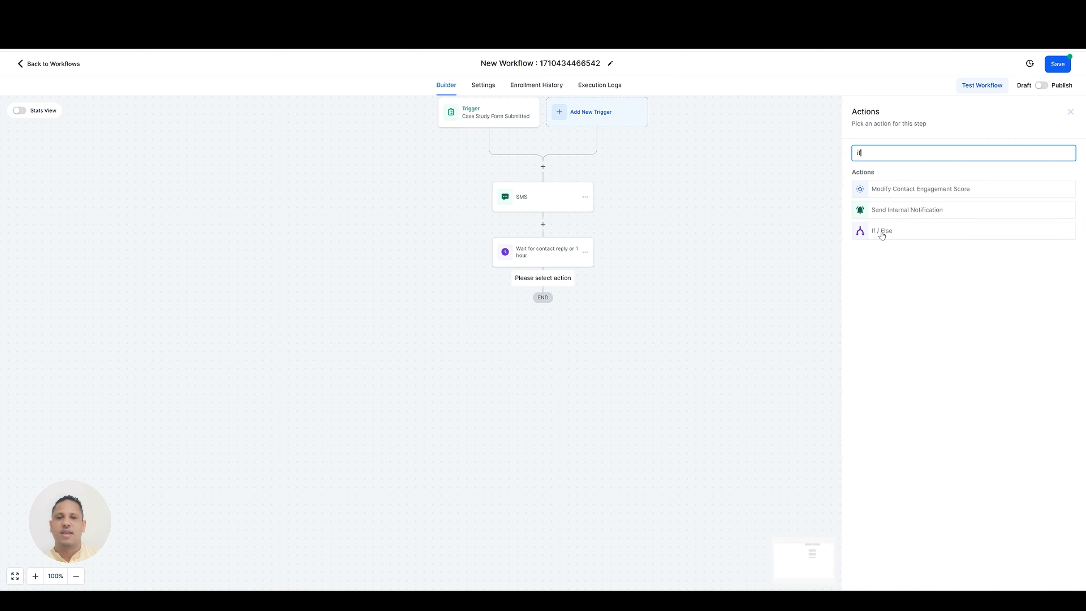
pyautogui.click(885, 235)
# Name the condition's first branch "Replied Yes".
pyautogui.click(768, 221)
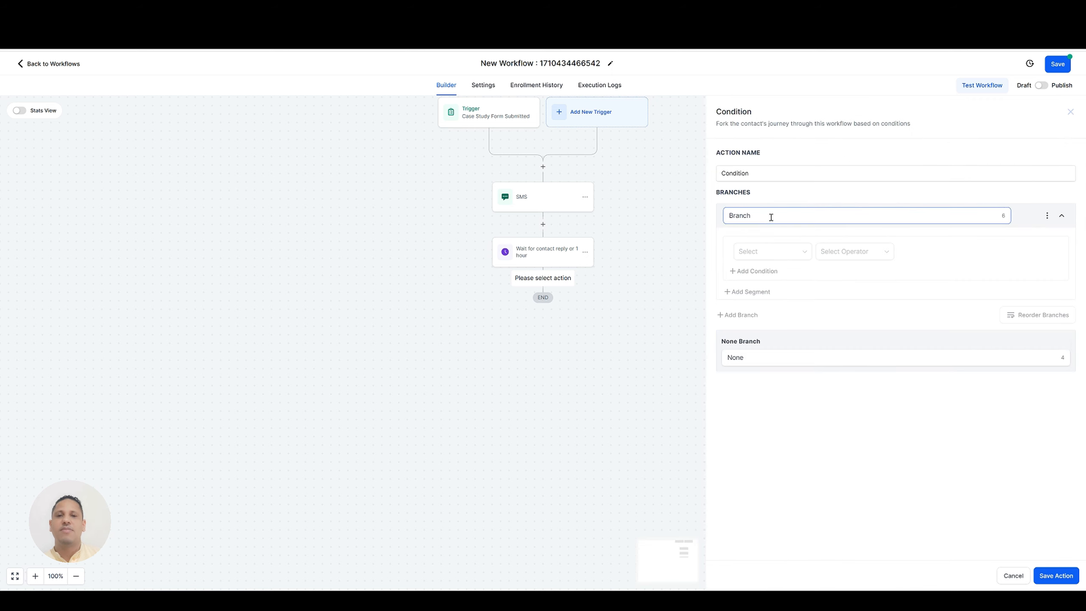
pyautogui.press('BackSpace')
pyautogui.press('BackSpace')
pyautogui.press('BackSpace')
pyautogui.press('BackSpace')
pyautogui.press('BackSpace')
pyautogui.press('BackSpace')
pyautogui.write('Replied Yes')
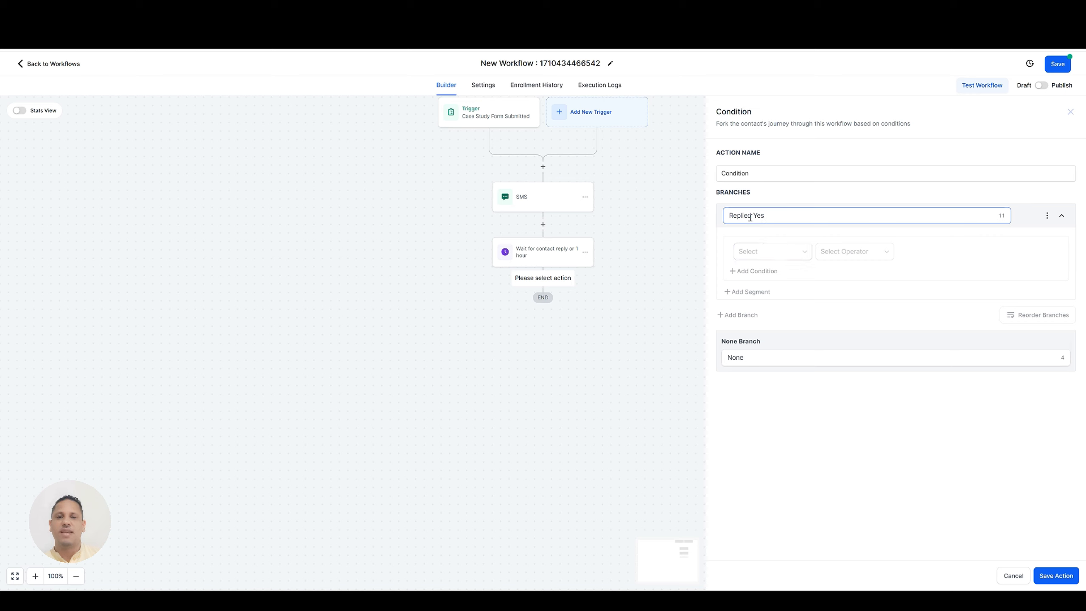
# Set the Replied Yes branch's condition to contact reply intent type is Positive/Yes.
pyautogui.click(772, 258)
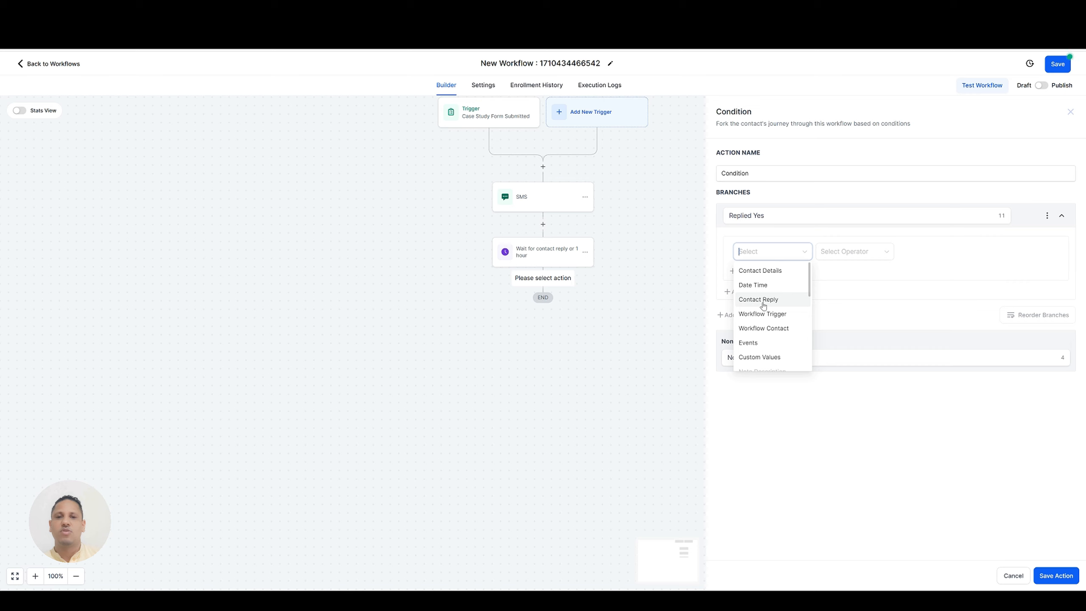
pyautogui.click(763, 301)
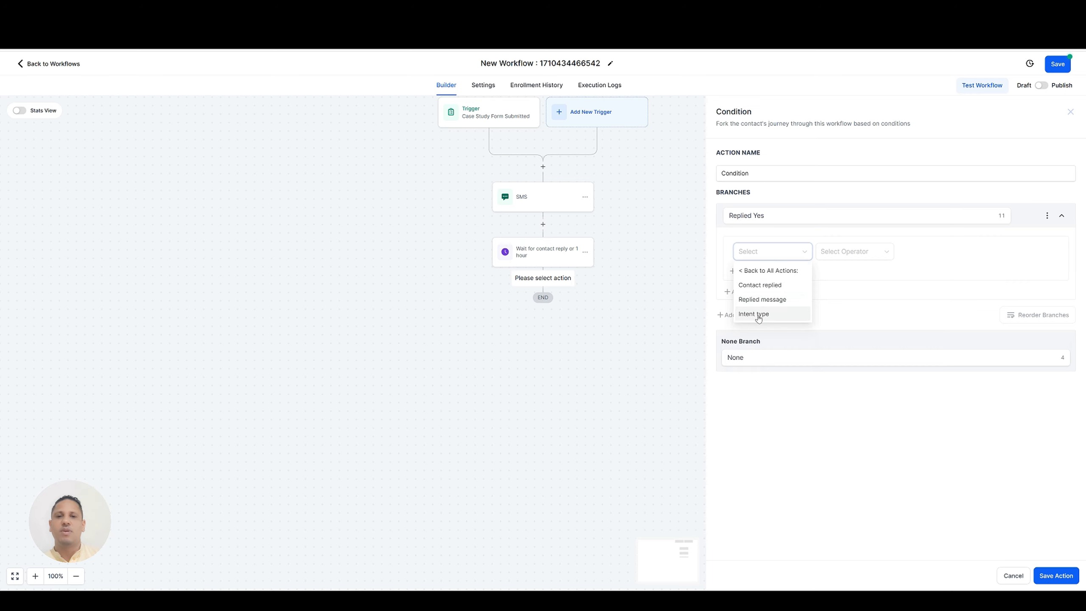
pyautogui.click(757, 316)
pyautogui.click(861, 253)
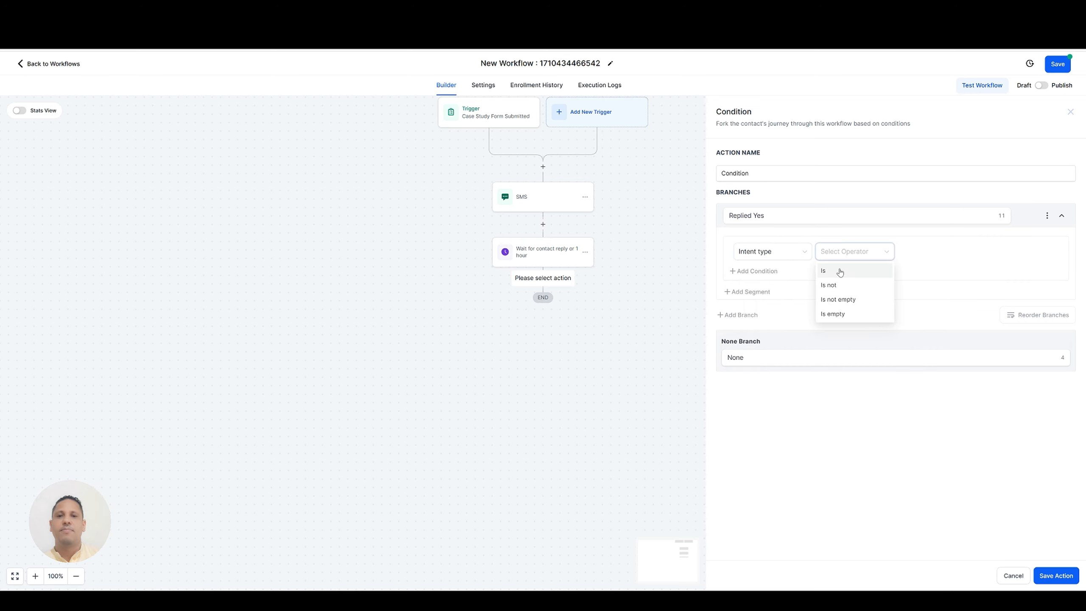
pyautogui.click(840, 273)
pyautogui.click(920, 254)
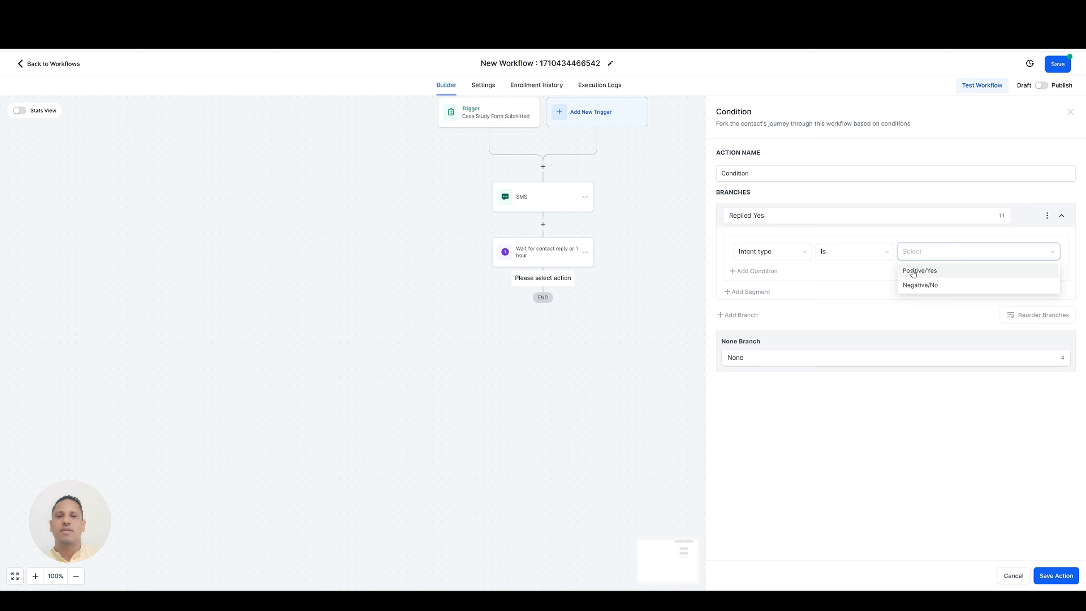
pyautogui.click(913, 272)
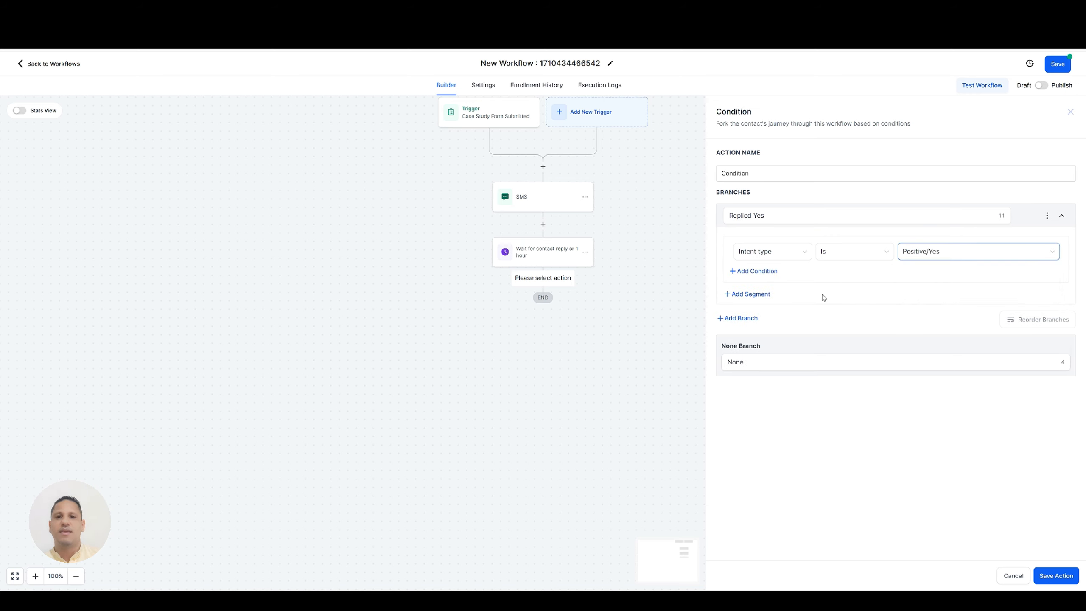
# Add a second branch to the condition and name it "Replied No".
pyautogui.click(739, 318)
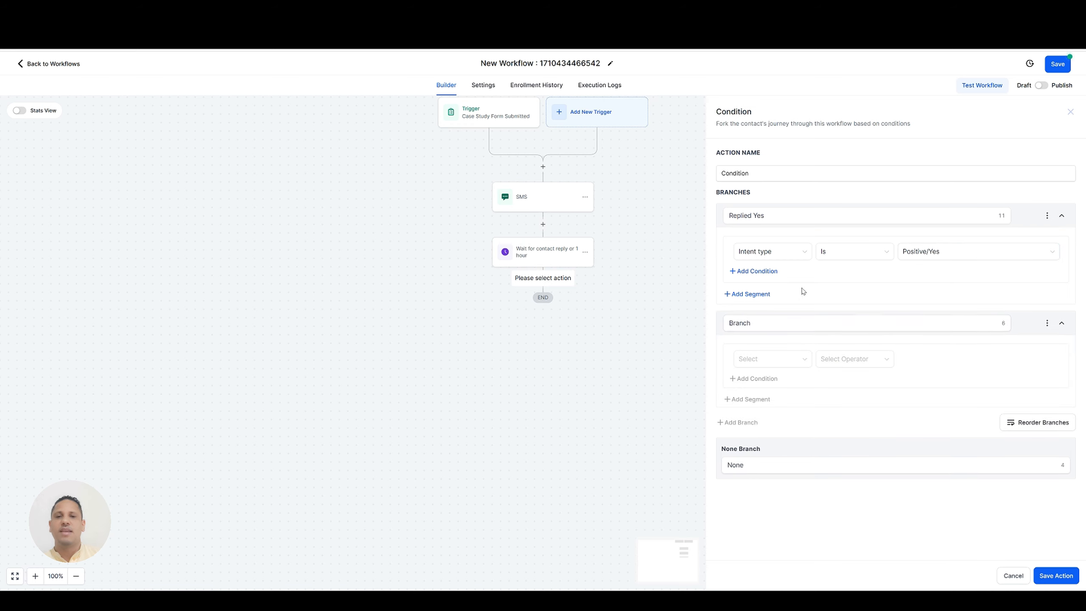
pyautogui.click(772, 329)
pyautogui.write('Replied No')
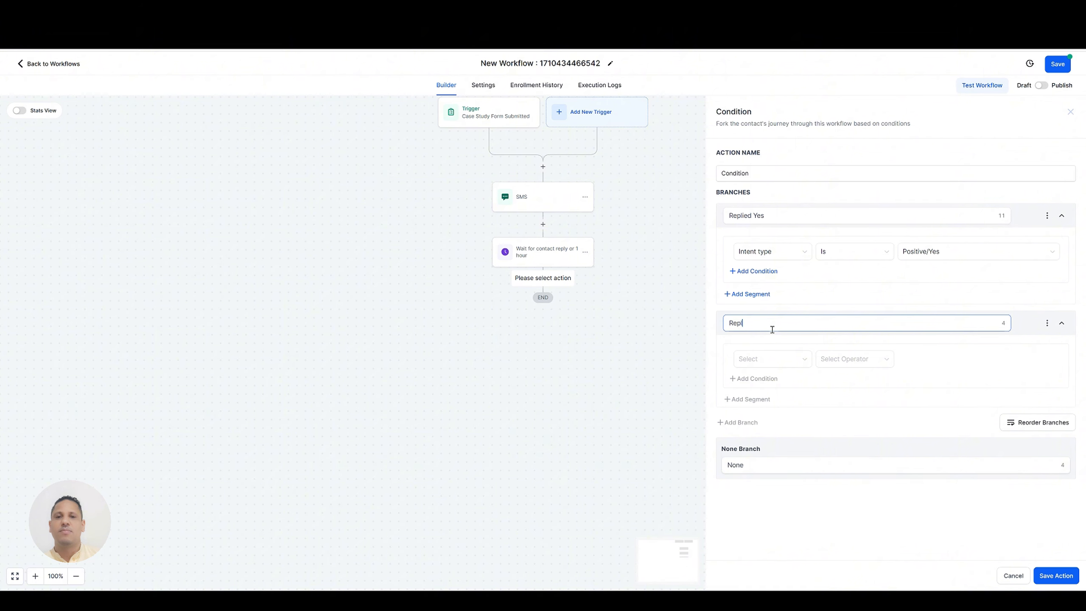
# Set the Replied No branch's condition to contact reply intent type is Negative/No.
pyautogui.click(781, 358)
pyautogui.click(763, 412)
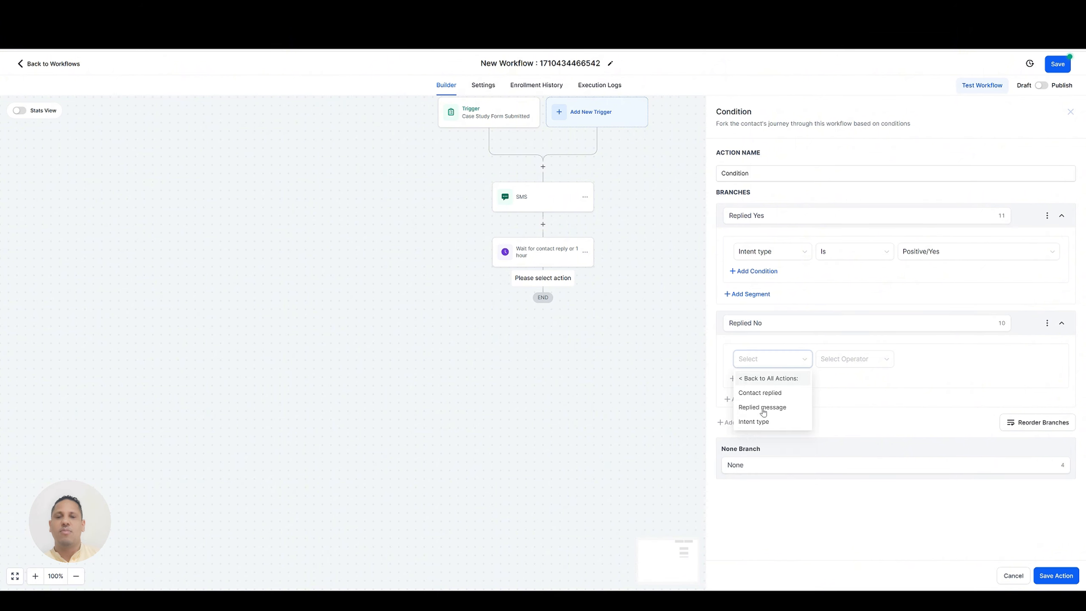
pyautogui.click(760, 421)
pyautogui.click(843, 363)
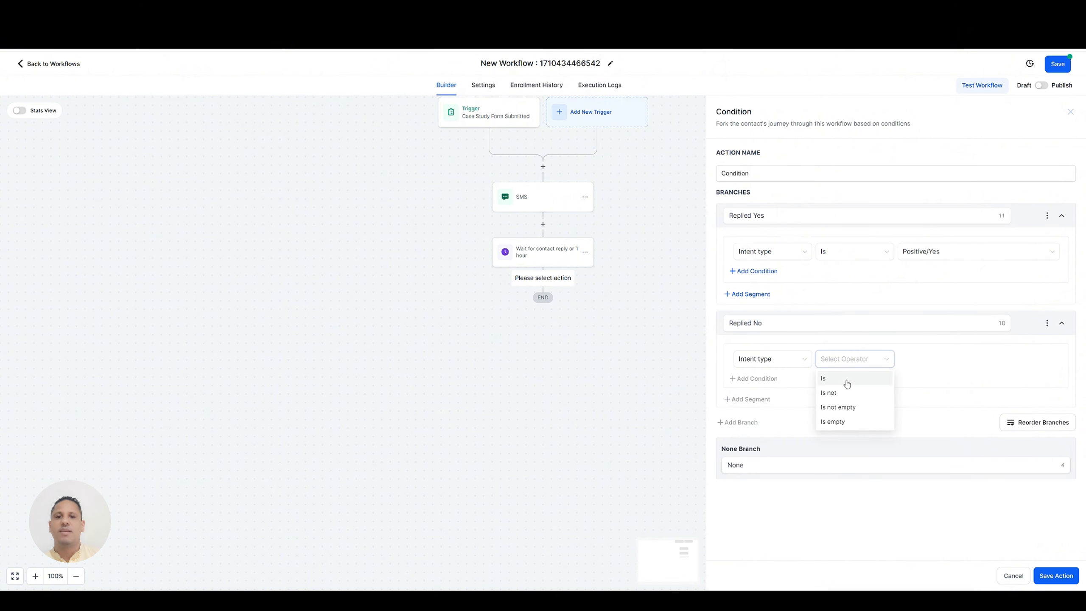
pyautogui.click(827, 379)
pyautogui.click(923, 360)
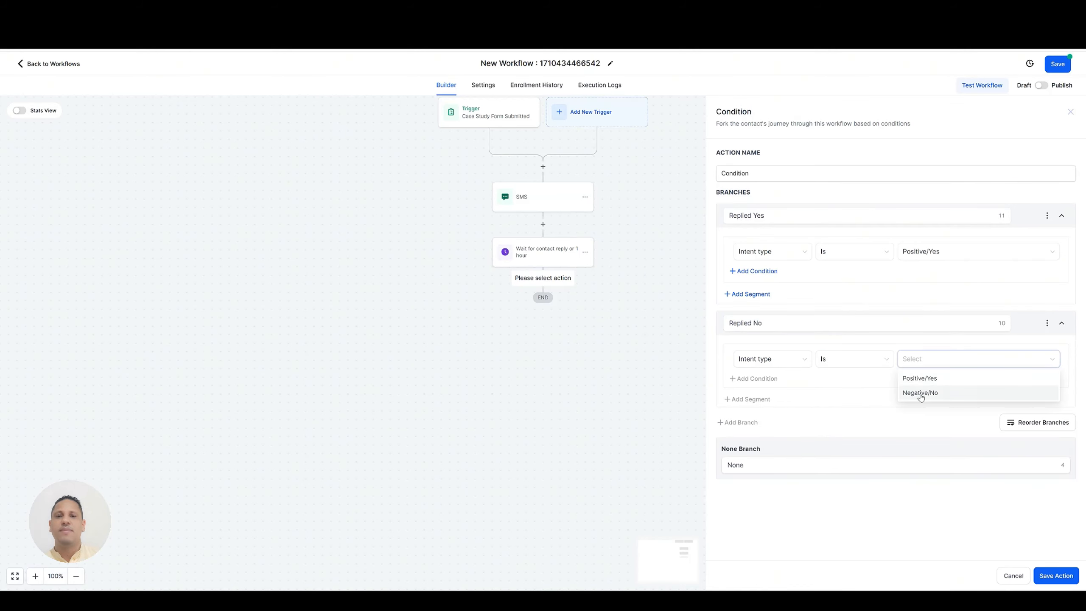
pyautogui.click(920, 393)
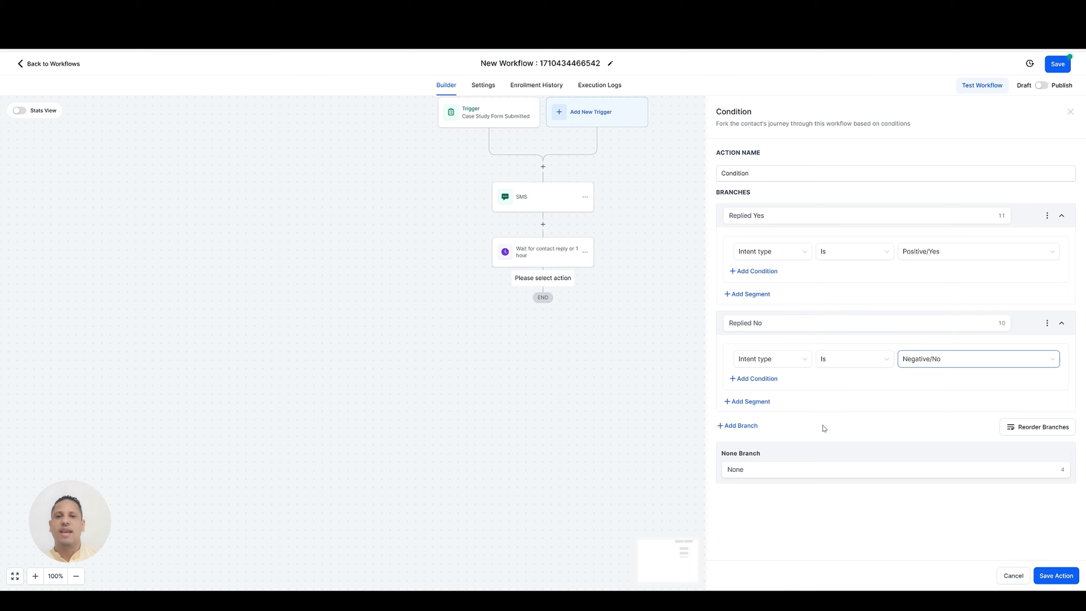
# Rename the None branch "Didn't reply within 1 hour" and save the condition action.
pyautogui.doubleClick(754, 469)
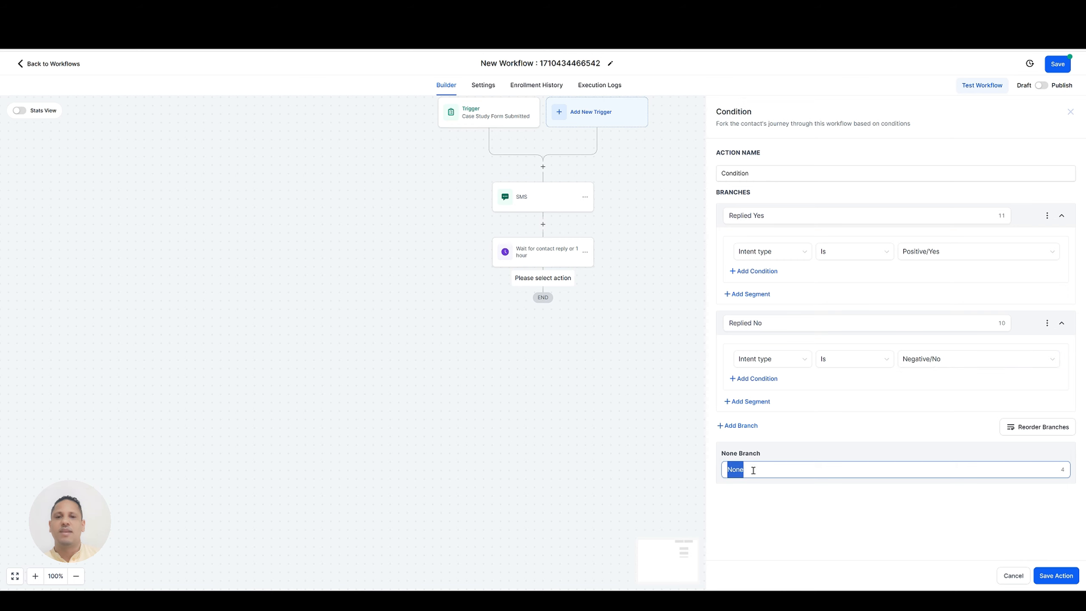
pyautogui.write('D')
pyautogui.press('BackSpace')
pyautogui.press('BackSpace')
pyautogui.write("'t reply with")
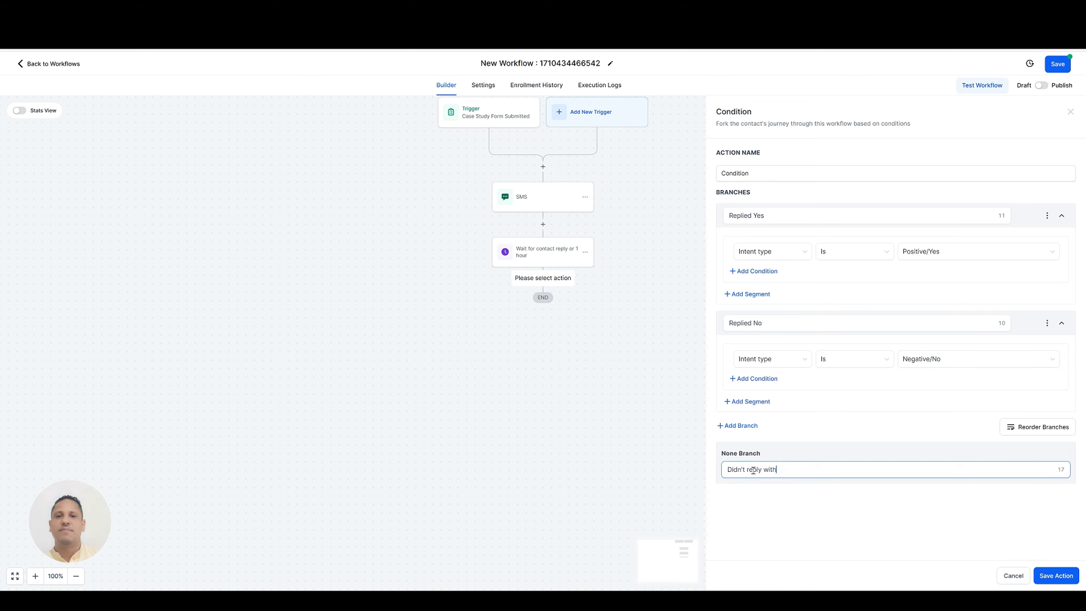
pyautogui.write('in 1 hour')
pyautogui.click(1061, 575)
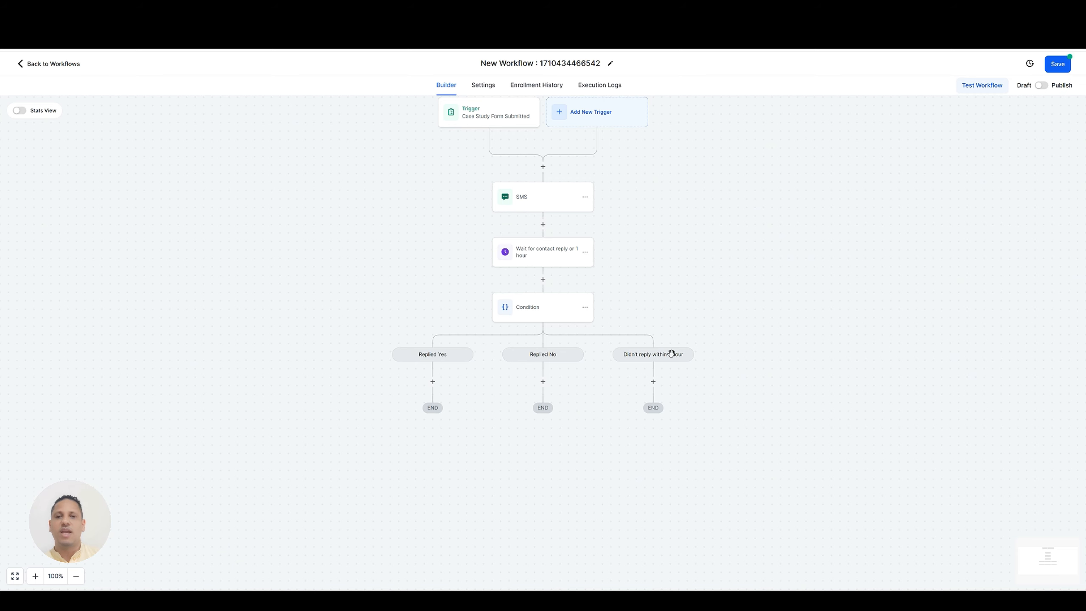
# Add a Send SMS action under the Replied Yes branch.
pyautogui.scroll(-1, 671, 358)
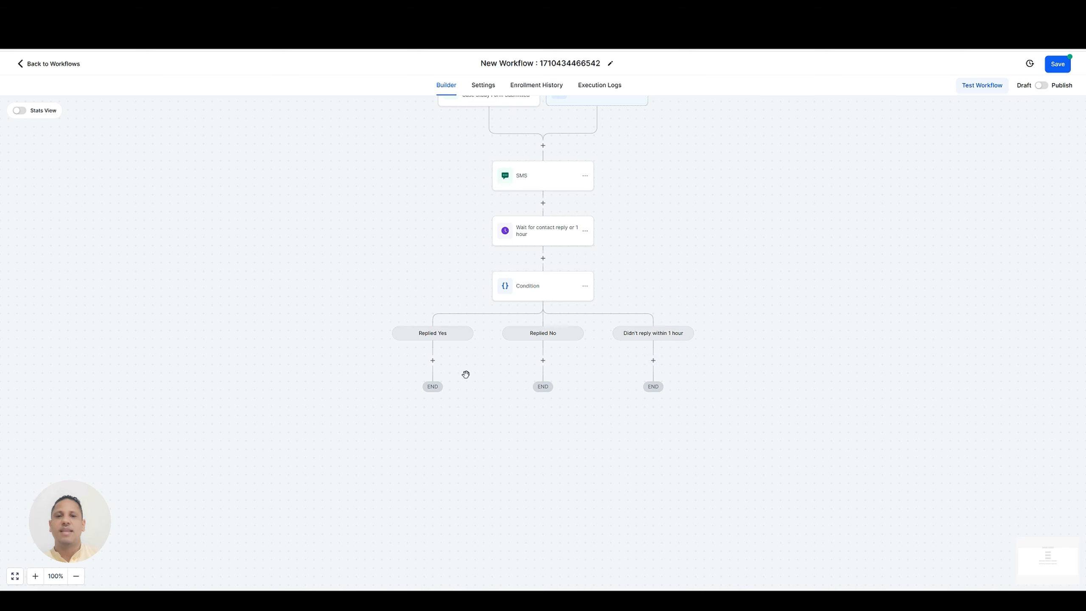
pyautogui.click(433, 360)
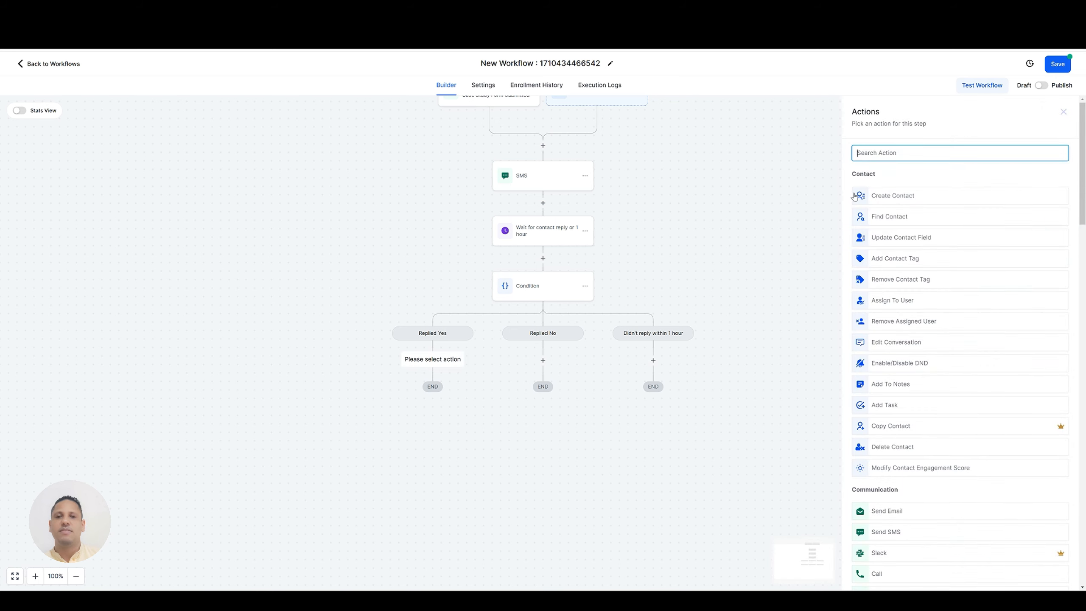
pyautogui.write('sms')
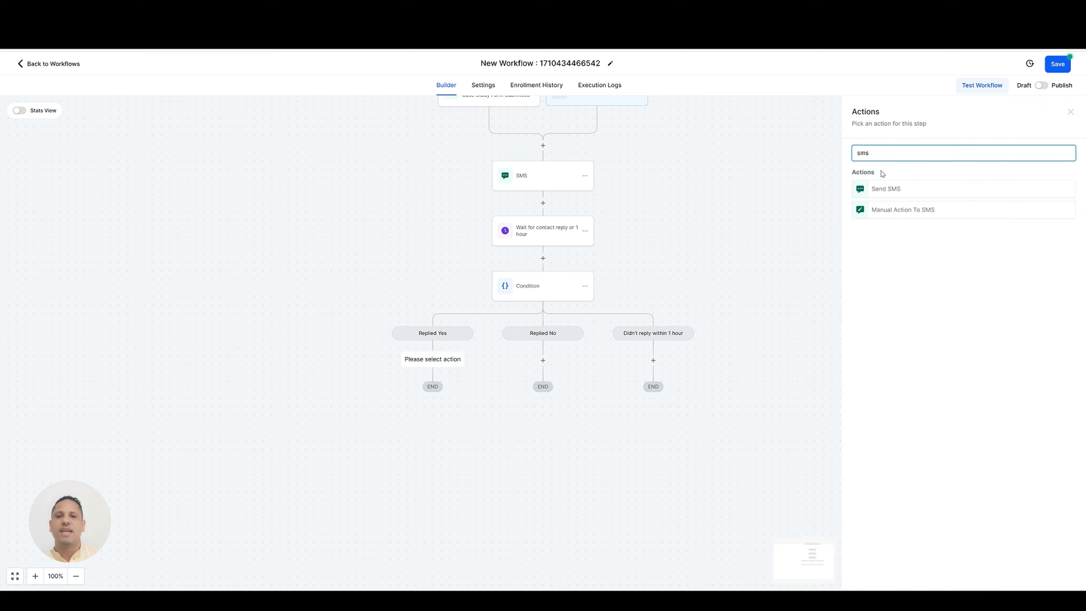
pyautogui.click(893, 189)
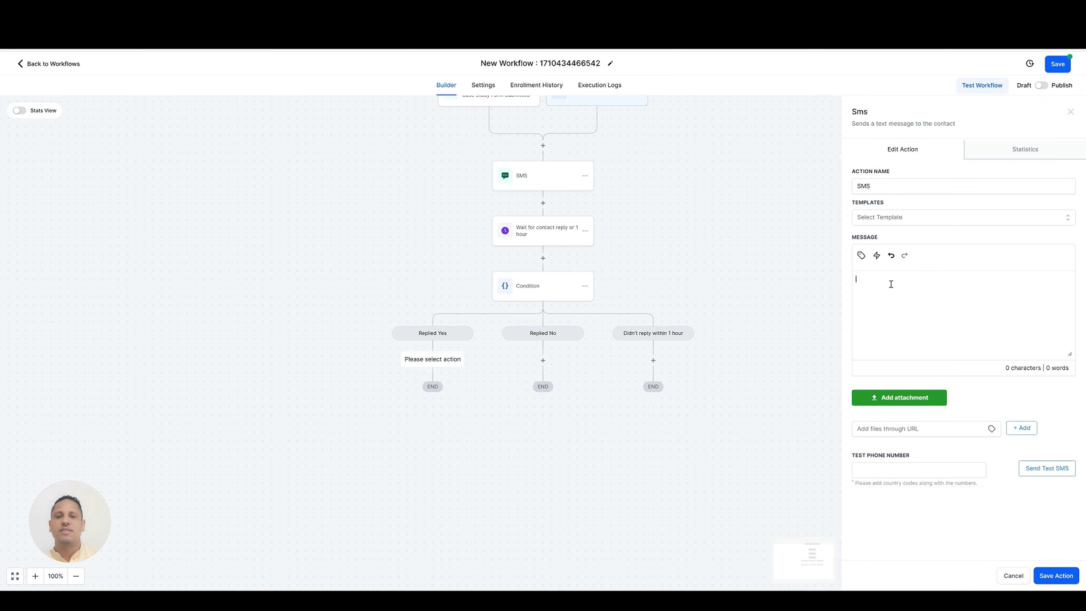
# Enter "Awesome" as the message of the Replied Yes branch's SMS and save the action.
pyautogui.write('Awesome!')
pyautogui.click(1058, 575)
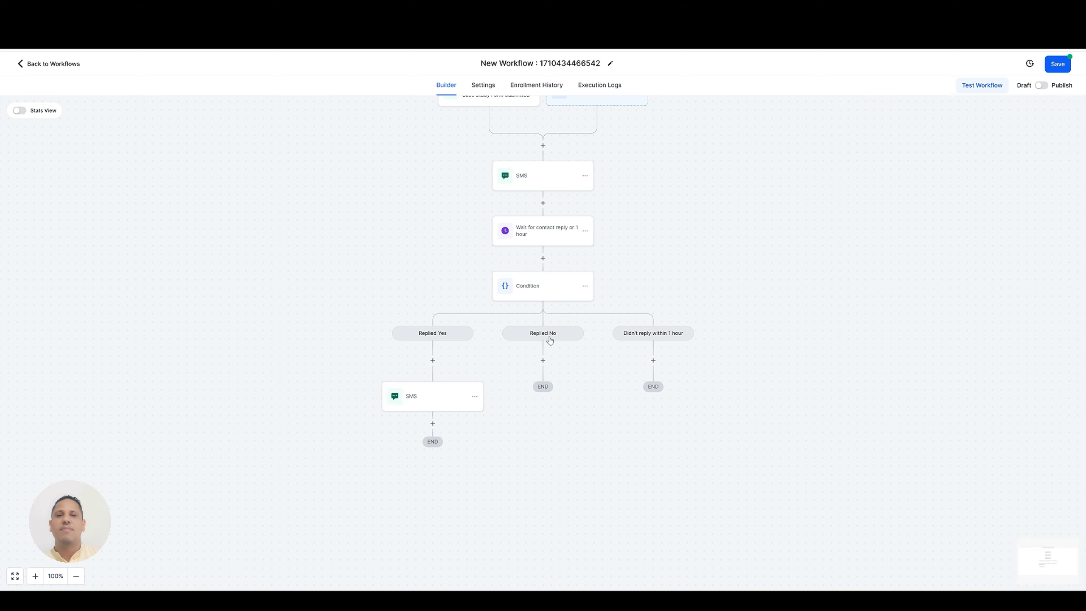
# Add a Send SMS action under the Replied No branch with the message "No worries!" and save it.
pyautogui.click(543, 361)
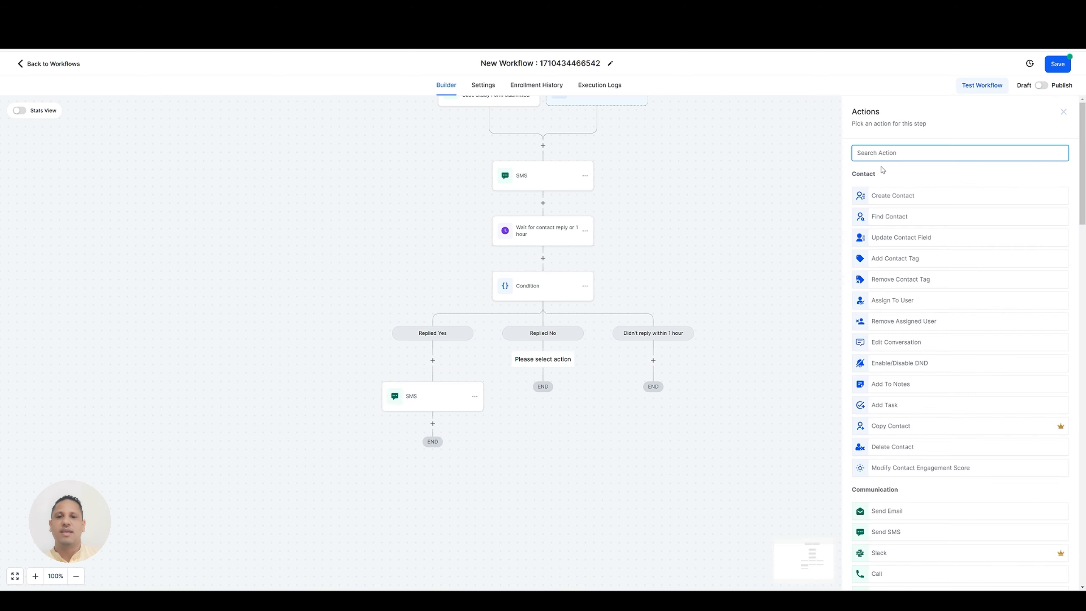
pyautogui.write('sms')
pyautogui.click(889, 189)
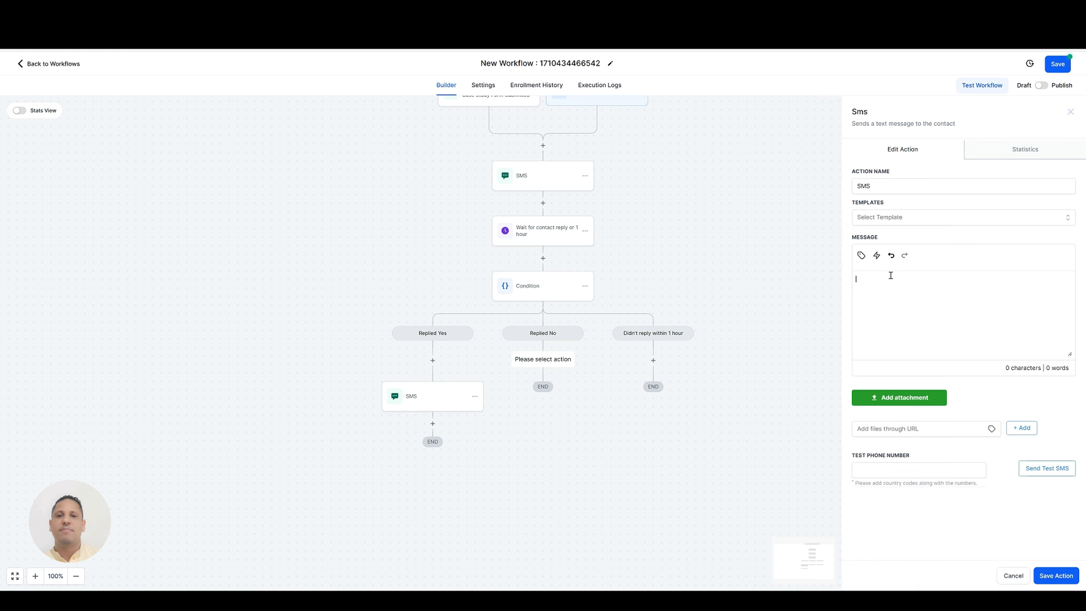
pyautogui.write('No worries!')
pyautogui.click(1054, 575)
# Add a Send SMS action under the "Didn't reply within 1 hour" branch.
pyautogui.click(653, 361)
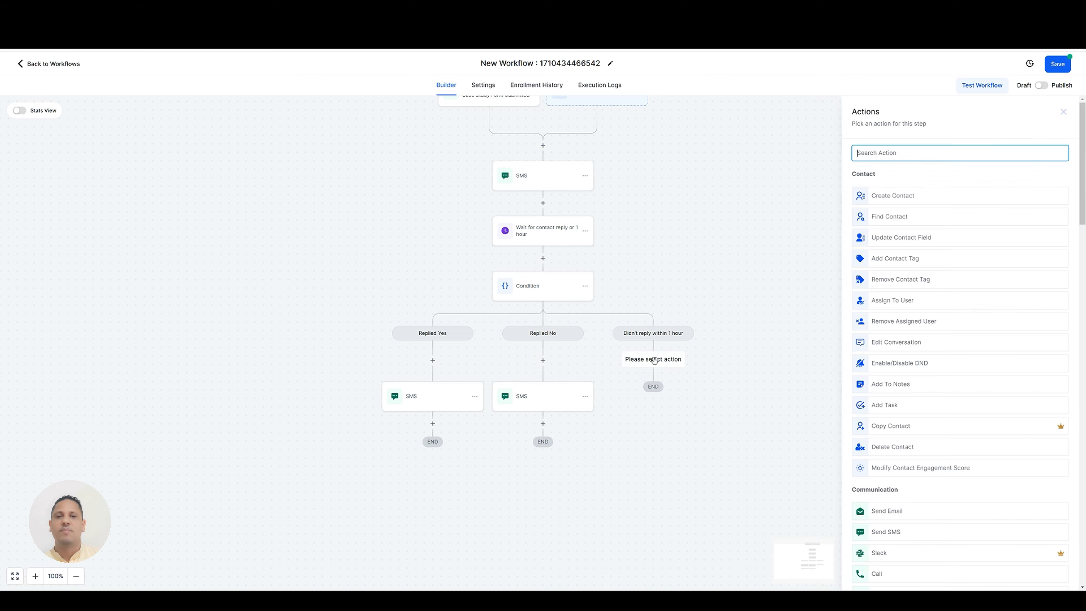
pyautogui.write('sms')
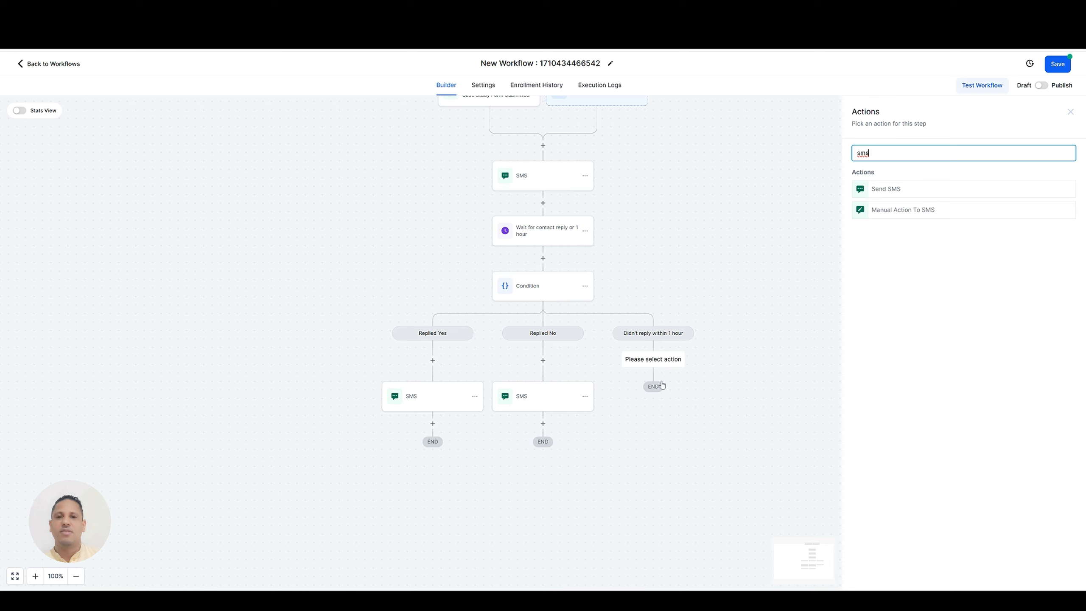
pyautogui.click(899, 191)
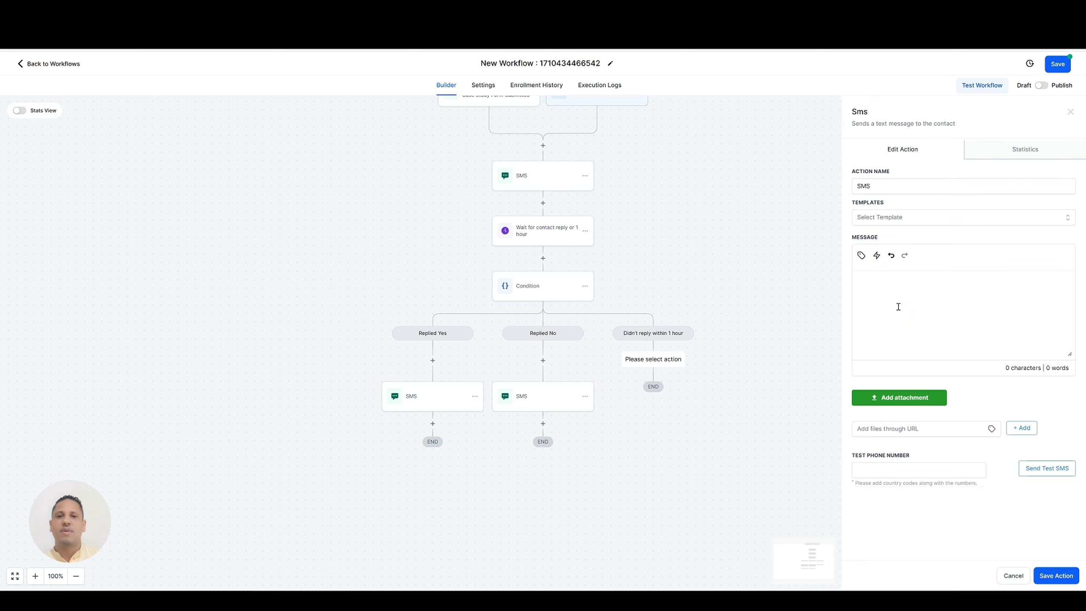
# Write the message "Are you still with me {{contact.first_name}}?" using the contact first name custom value, and save the SMS action.
pyautogui.write('H')
pyautogui.press('BackSpace')
pyautogui.write('Are you still with me')
pyautogui.click(861, 255)
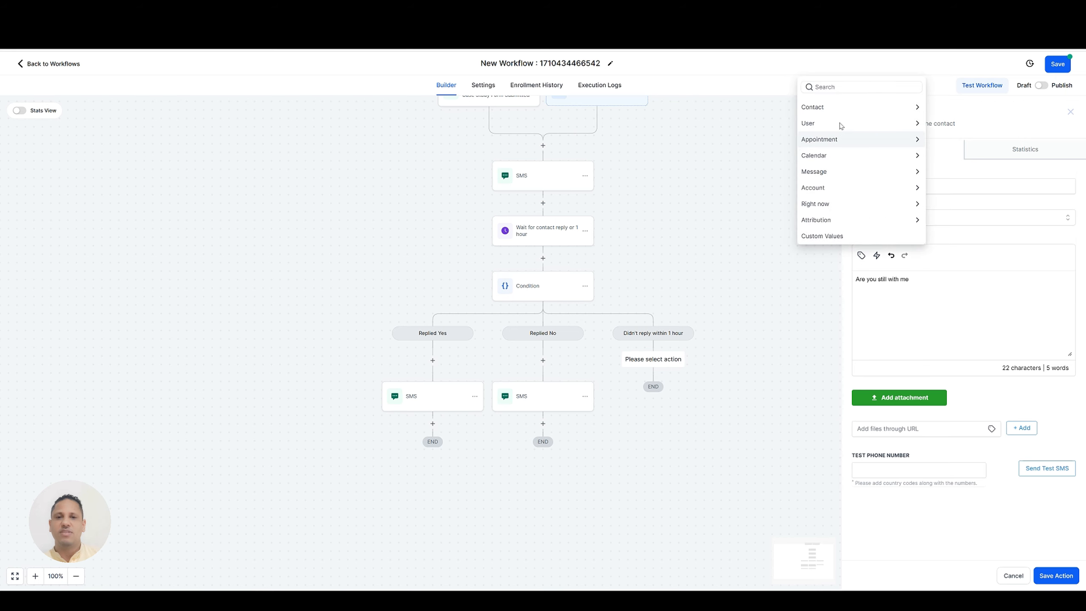
pyautogui.click(840, 108)
pyautogui.click(826, 89)
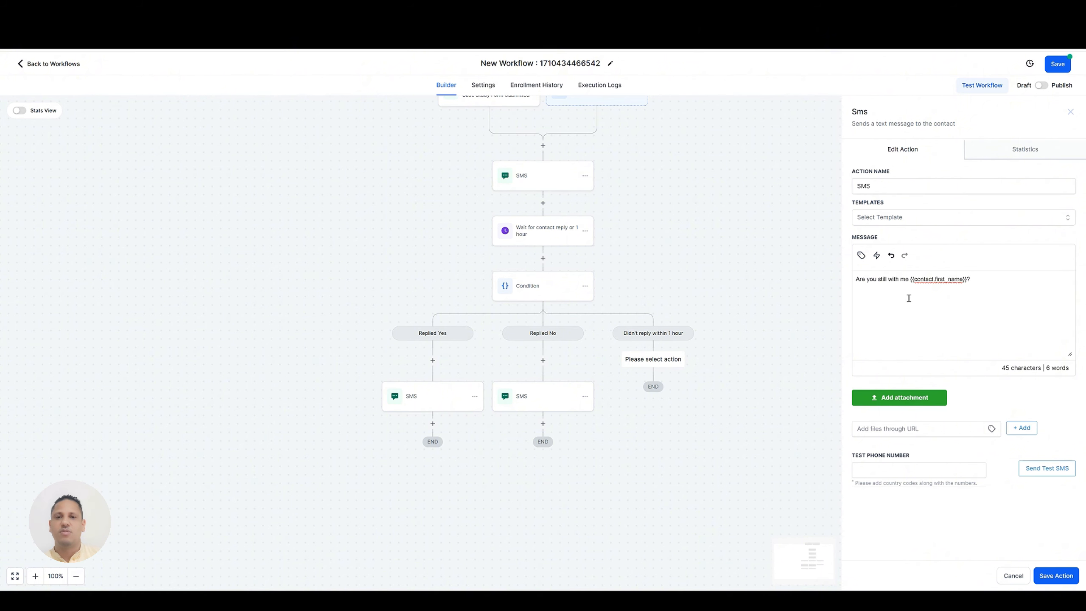
pyautogui.click(1055, 575)
# Review the settings of the contact reply Wait action and the Condition action's branches, closing each without changes.
pyautogui.scroll(-1, 669, 307)
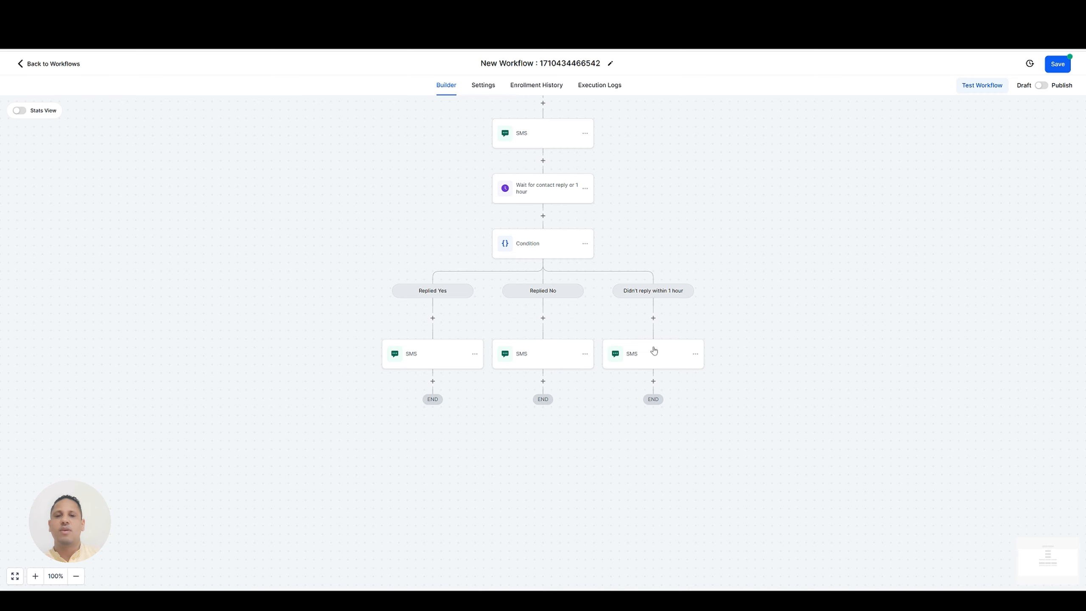
pyautogui.scroll(2, 669, 311)
pyautogui.click(540, 256)
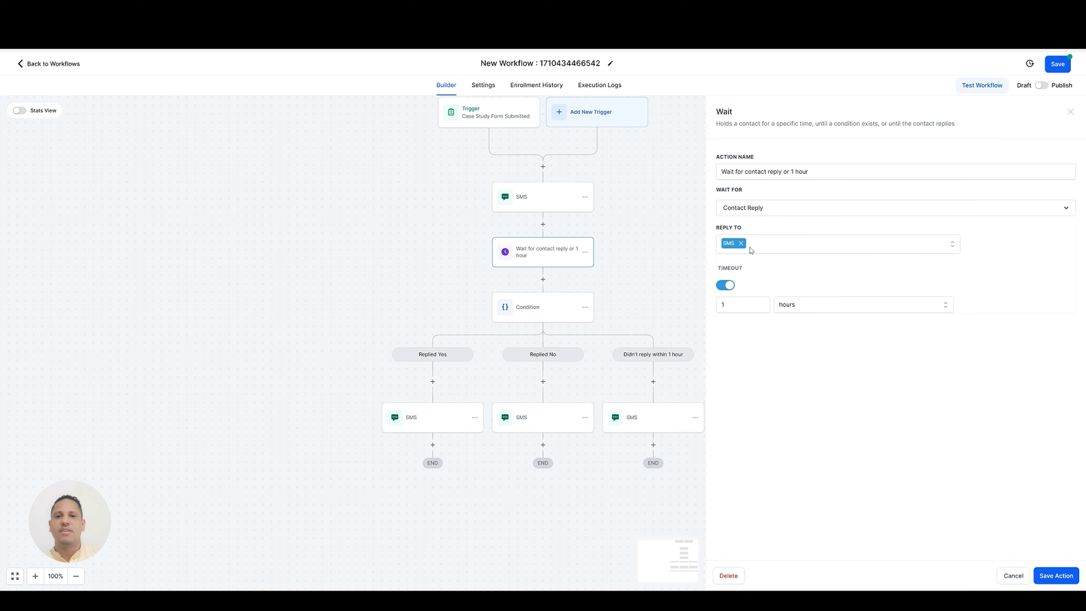
pyautogui.click(1014, 575)
pyautogui.click(557, 315)
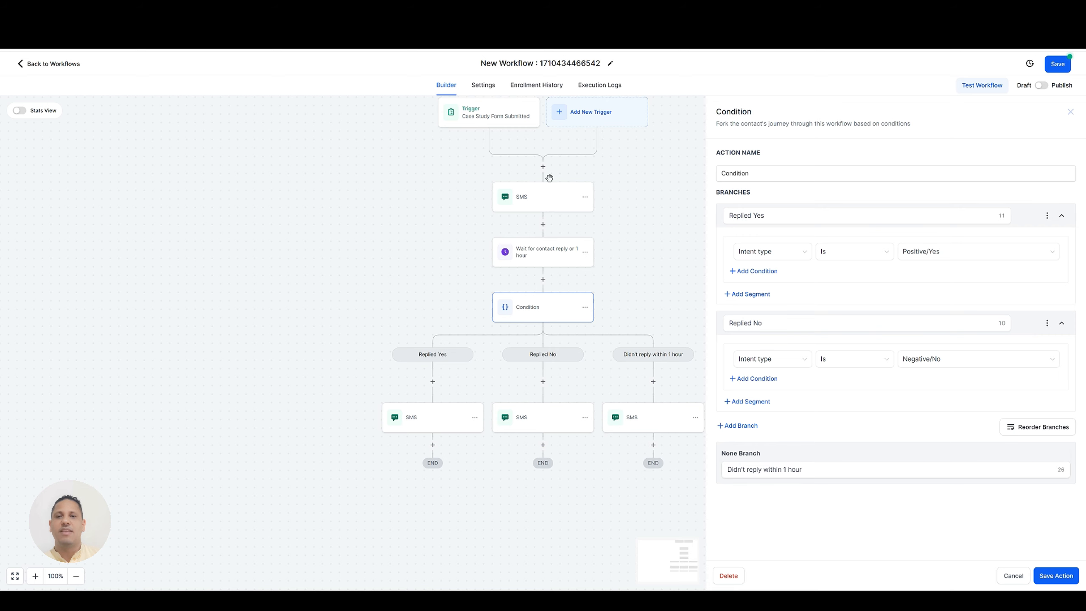
pyautogui.click(1013, 576)
pyautogui.scroll(-3, 630, 250)
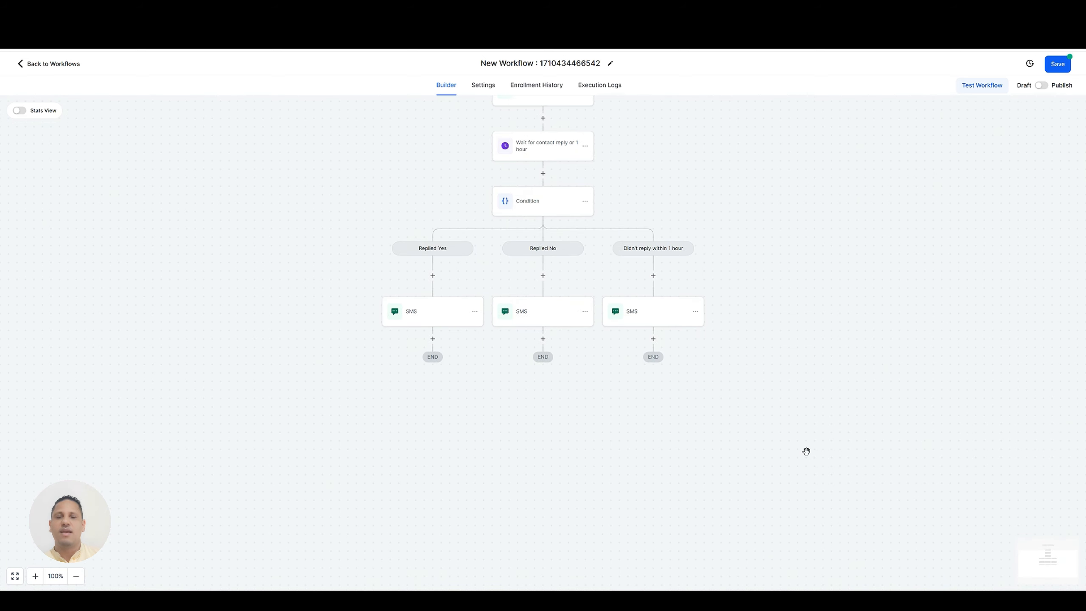
pyautogui.scroll(2, 803, 388)
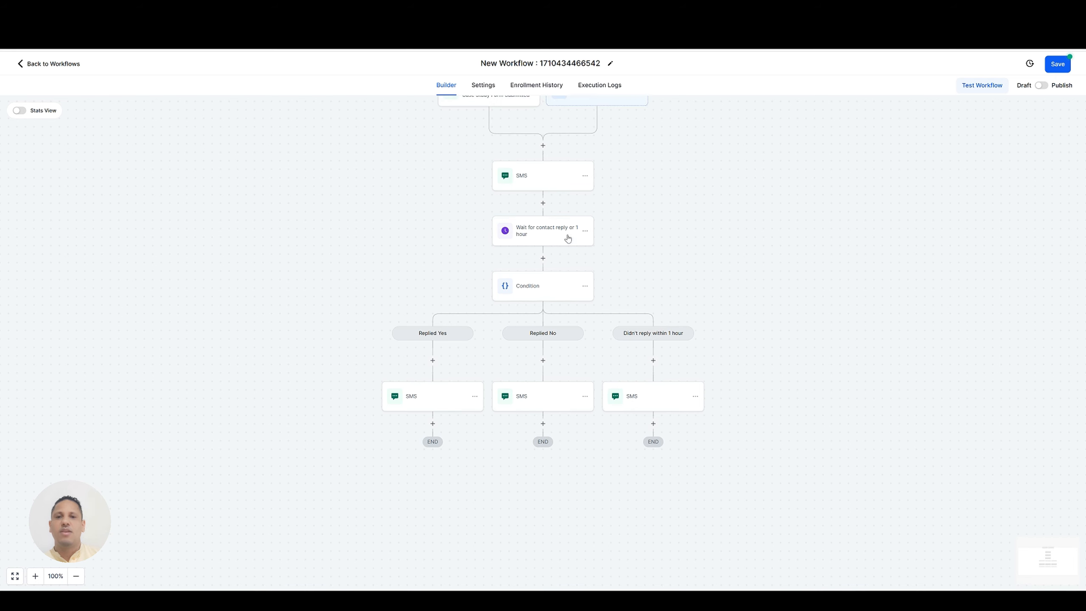
pyautogui.click(535, 237)
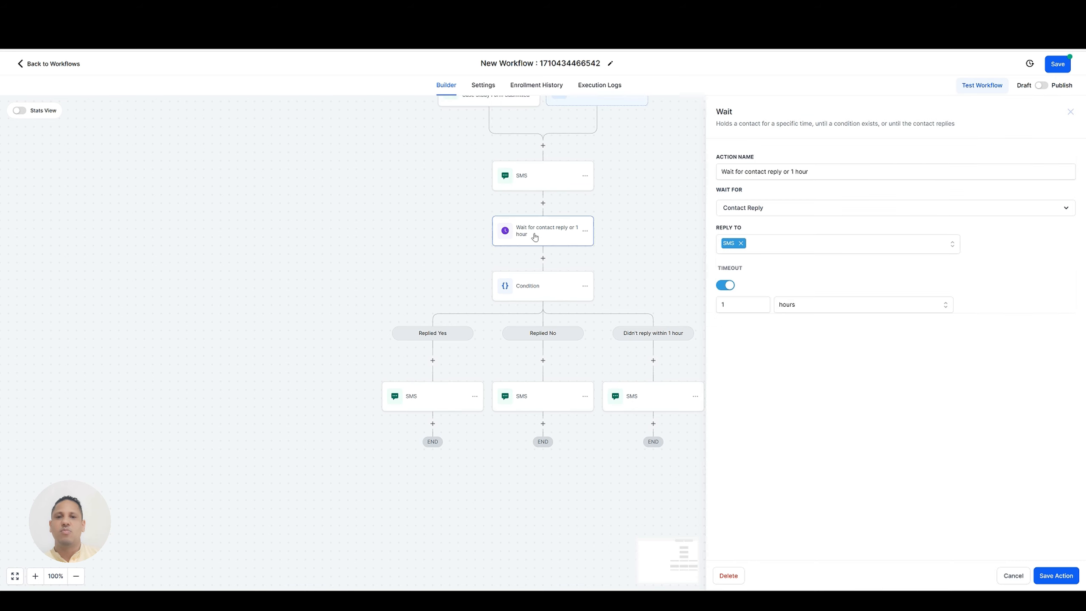
pyautogui.click(1014, 575)
pyautogui.click(531, 291)
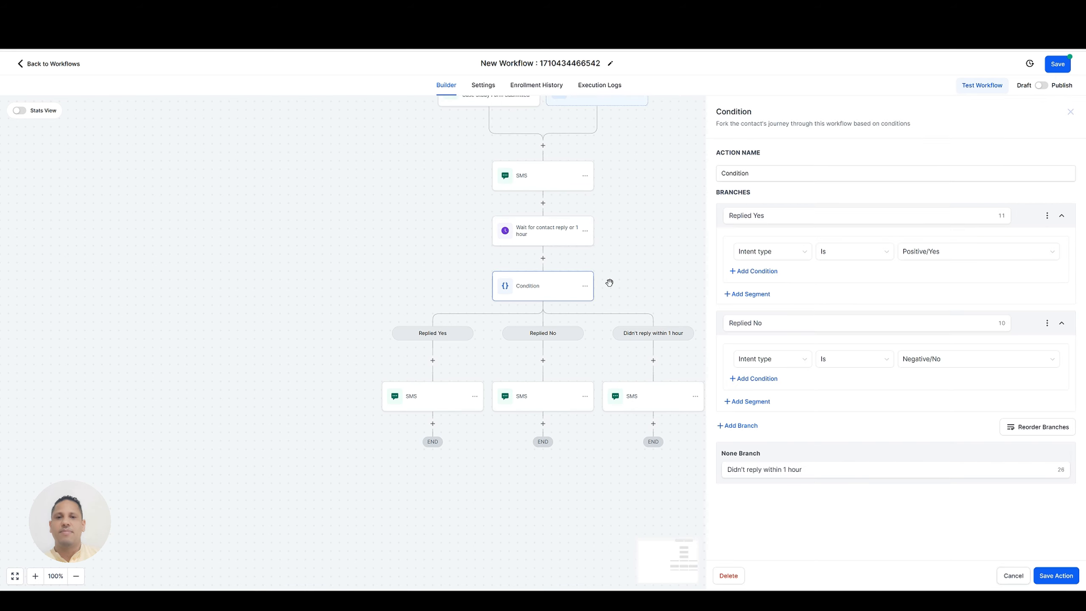
pyautogui.click(1008, 577)
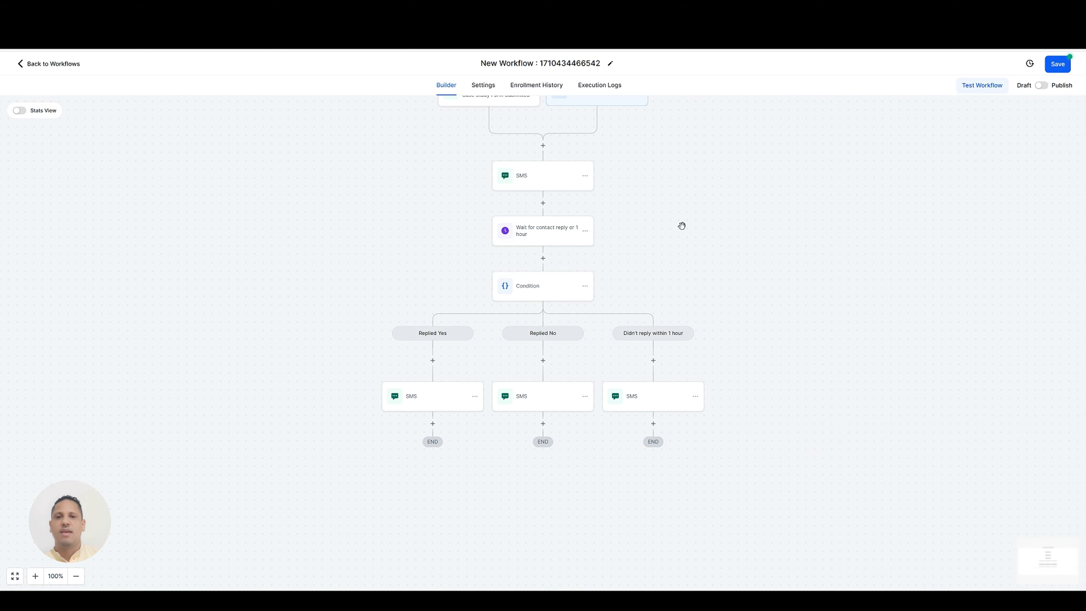